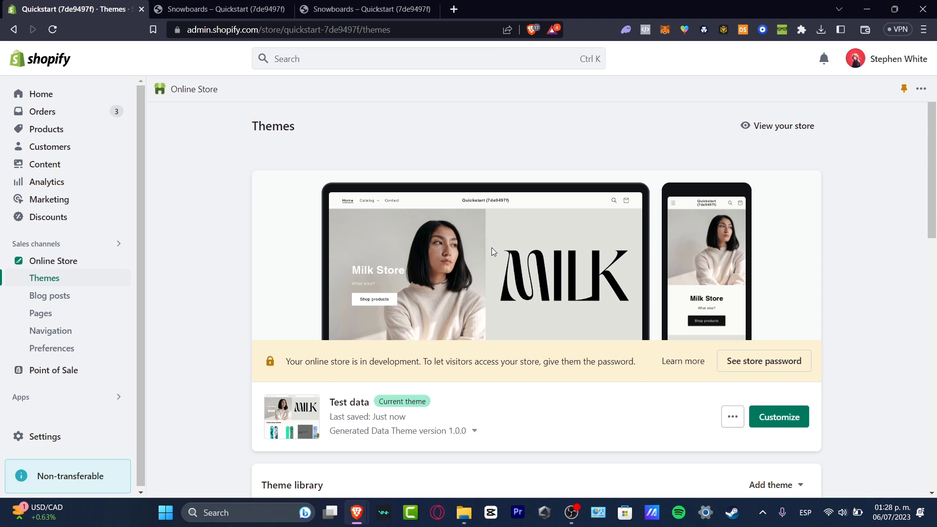
Close the duplicate Snowboards tab and reveal the store's online password from the development notice
{"action": "left_click", "coordinate": [434, 9]}
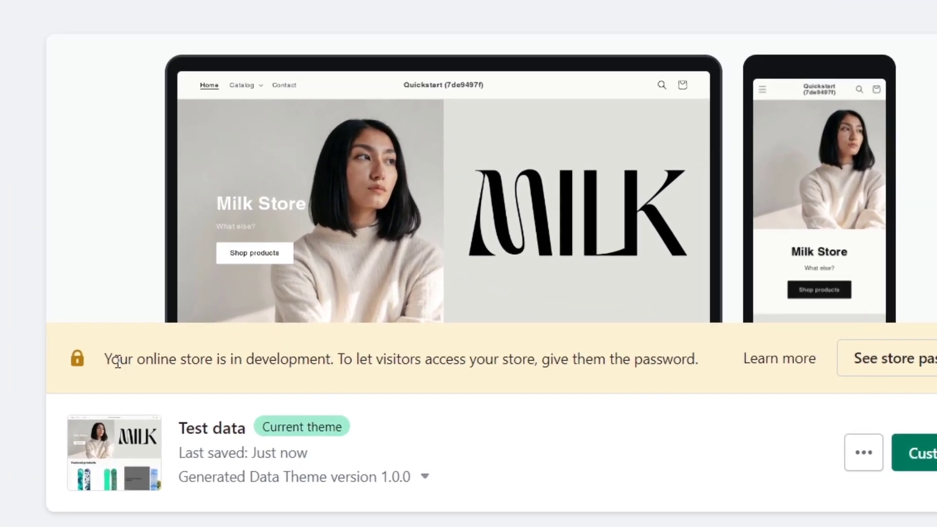
{"action": "left_click_drag", "start_coordinate": [291, 361], "coordinate": [319, 368]}
{"action": "left_click_drag", "start_coordinate": [162, 378], "coordinate": [706, 368]}
{"action": "left_click", "coordinate": [711, 375]}
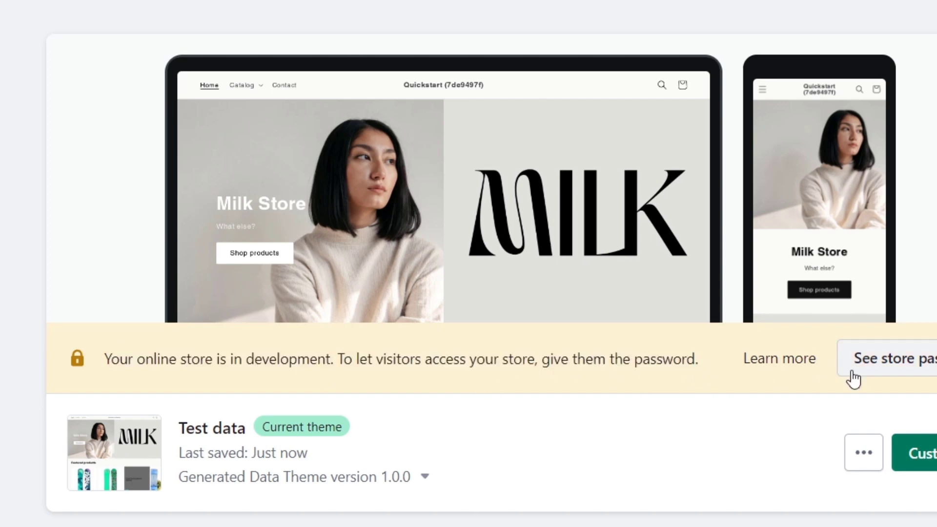
Open Settings and switch to Store details, showing profile, billing address and MXN currency
{"action": "left_click", "coordinate": [878, 379]}
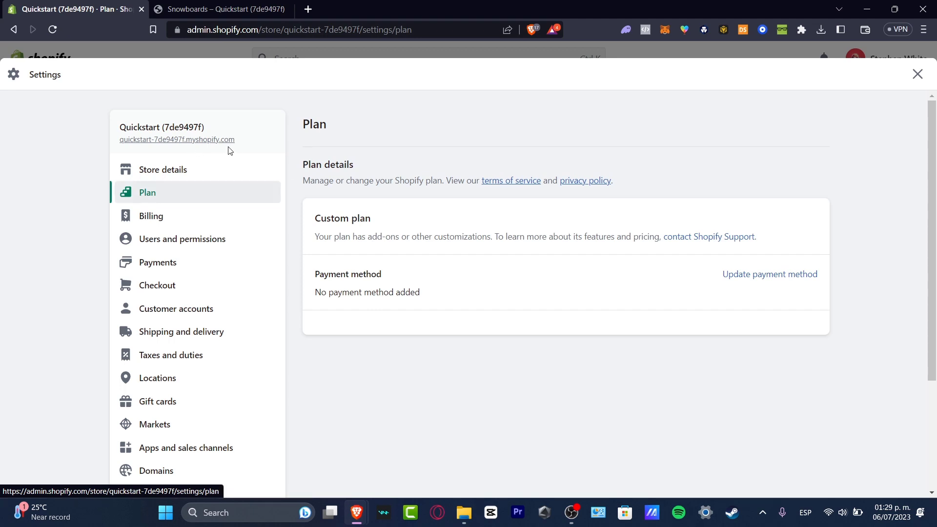
{"action": "left_click", "coordinate": [235, 174]}
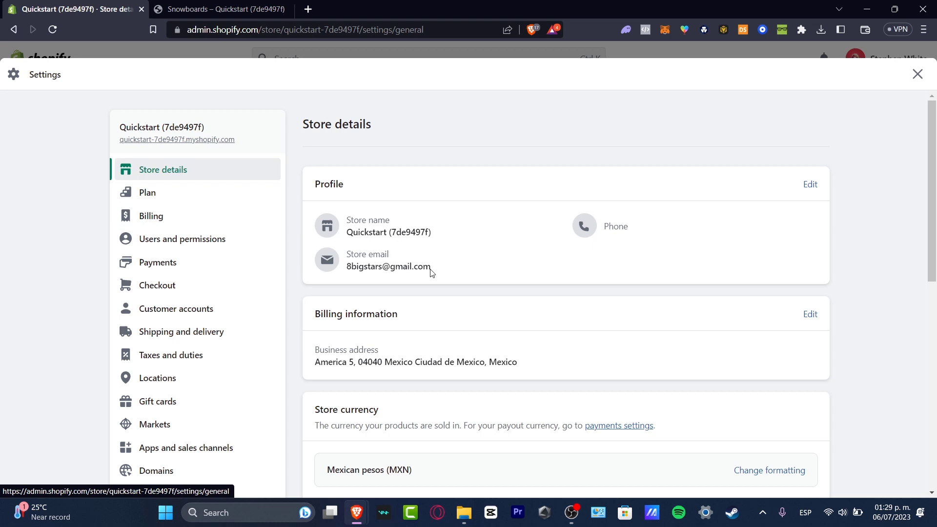
Open Payments settings and review Bogus Gateway, PayPal at 0% fee, and manual payment methods
{"action": "left_click", "coordinate": [174, 267]}
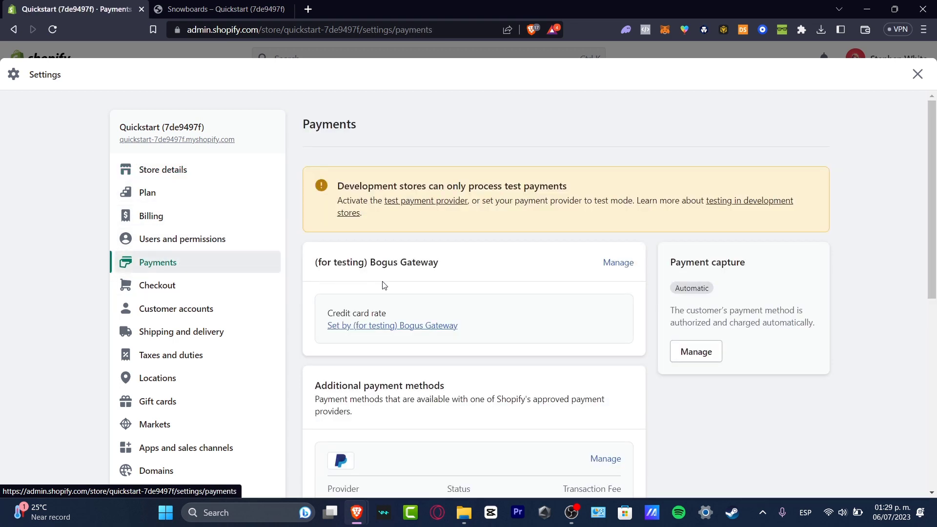
{"action": "scroll", "coordinate": [431, 257], "scroll_direction": "down", "scroll_amount": 4}
{"action": "left_click_drag", "start_coordinate": [360, 202], "coordinate": [440, 202]}
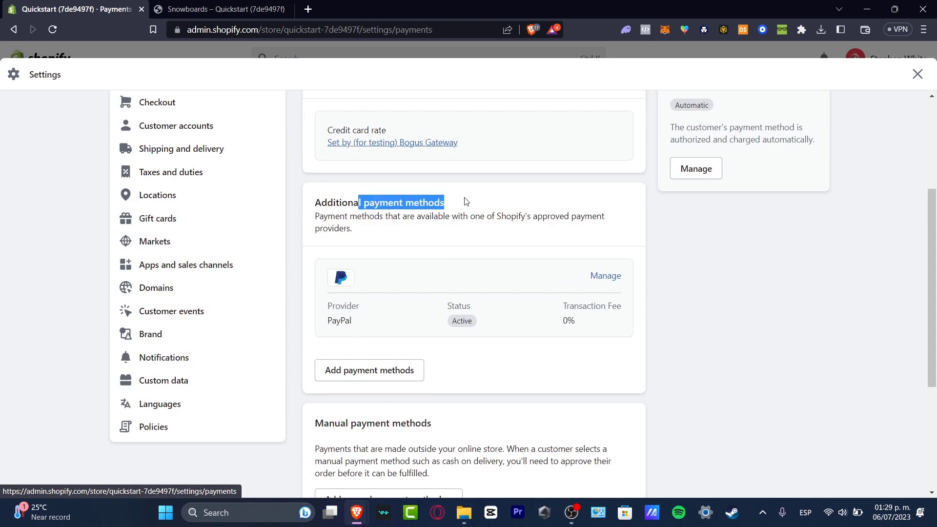
{"action": "scroll", "coordinate": [506, 229], "scroll_direction": "down", "scroll_amount": 3}
{"action": "scroll", "coordinate": [506, 229], "scroll_direction": "down", "scroll_amount": 1}
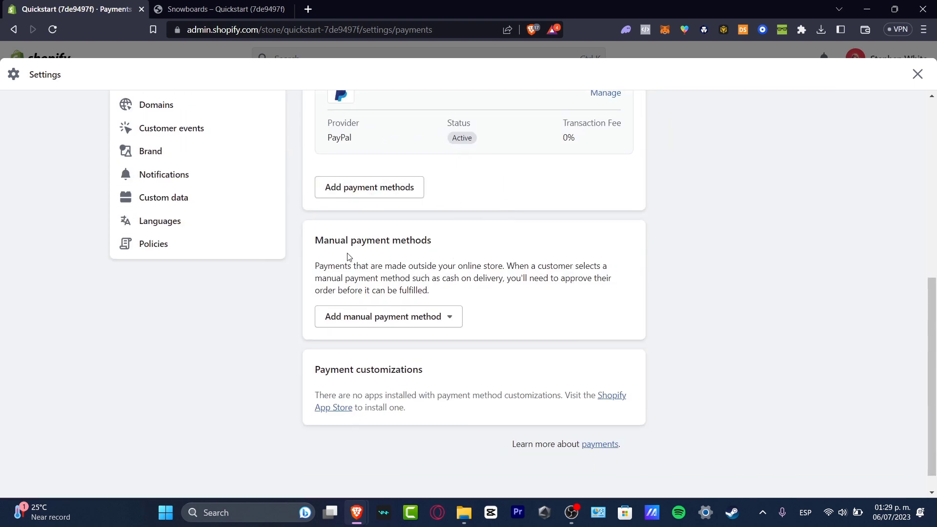
{"action": "left_click_drag", "start_coordinate": [348, 264], "coordinate": [432, 264]}
{"action": "scroll", "coordinate": [583, 305], "scroll_direction": "down", "scroll_amount": 1}
{"action": "scroll", "coordinate": [576, 296], "scroll_direction": "up", "scroll_amount": 8}
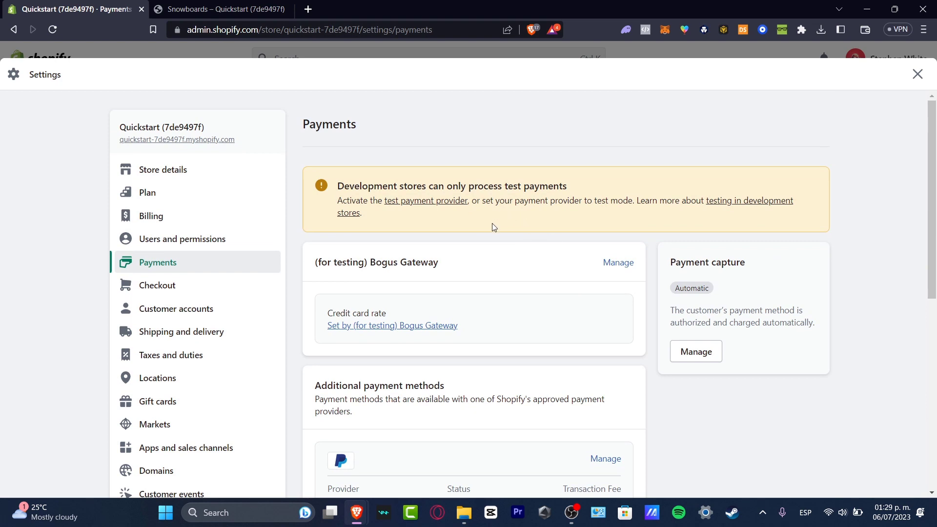
{"action": "scroll", "coordinate": [521, 269], "scroll_direction": "down", "scroll_amount": 4}
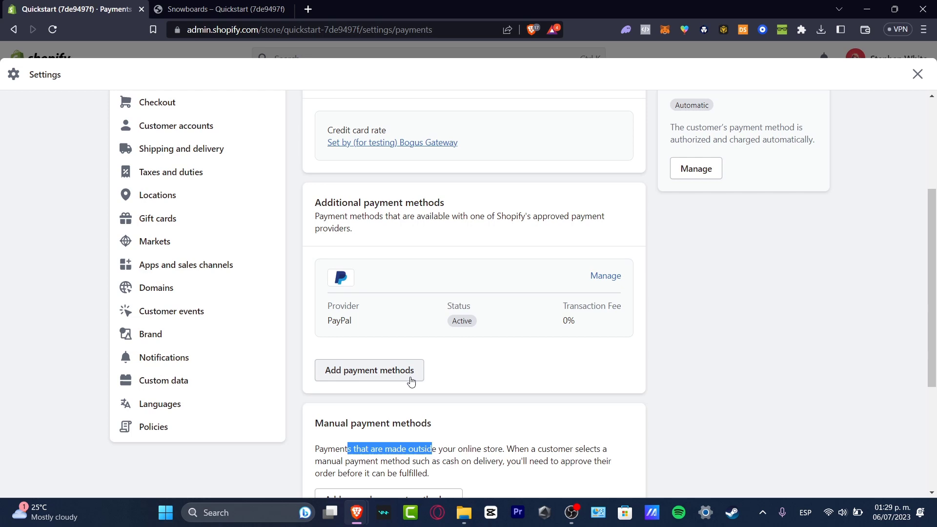
Open Add payment methods and browse available methods like Visa, Mastercard, AliPay and PayPay
{"action": "left_click", "coordinate": [368, 382]}
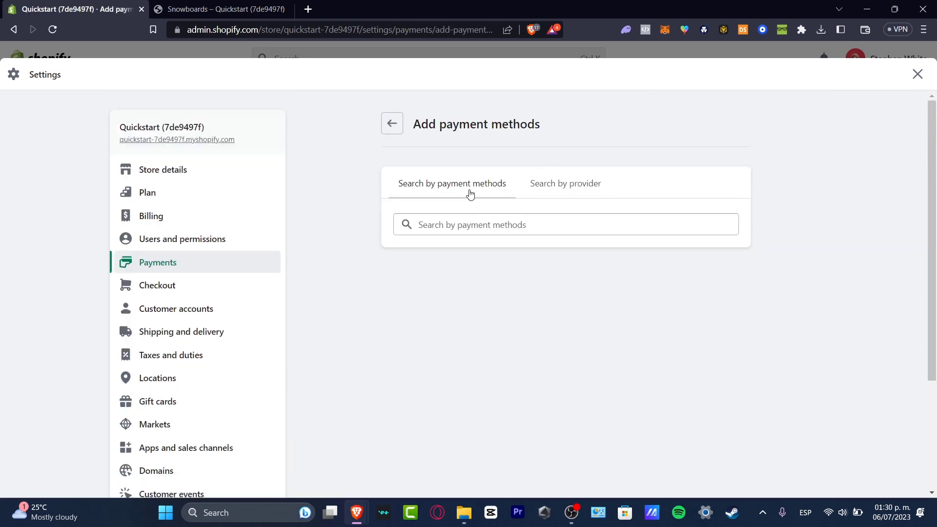
{"action": "left_click", "coordinate": [561, 197]}
{"action": "left_click", "coordinate": [490, 189]}
{"action": "left_click", "coordinate": [506, 223]}
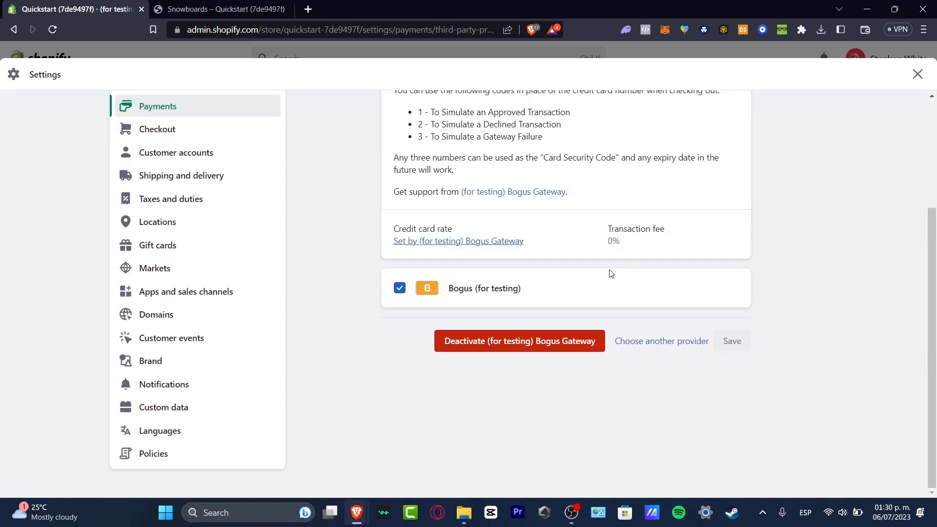
{"action": "scroll", "coordinate": [612, 274], "scroll_direction": "up", "scroll_amount": 3}
{"action": "left_click_drag", "start_coordinate": [508, 129], "coordinate": [570, 129]}
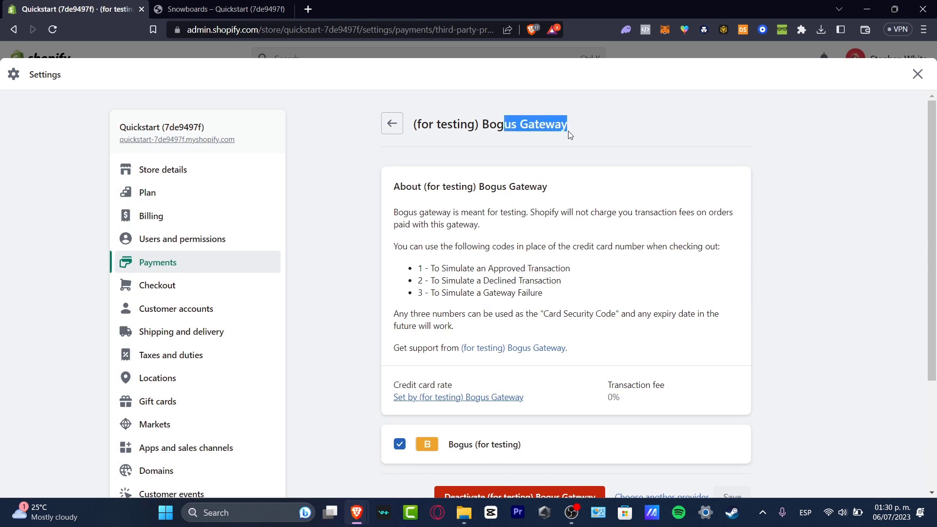
{"action": "left_click", "coordinate": [391, 124]}
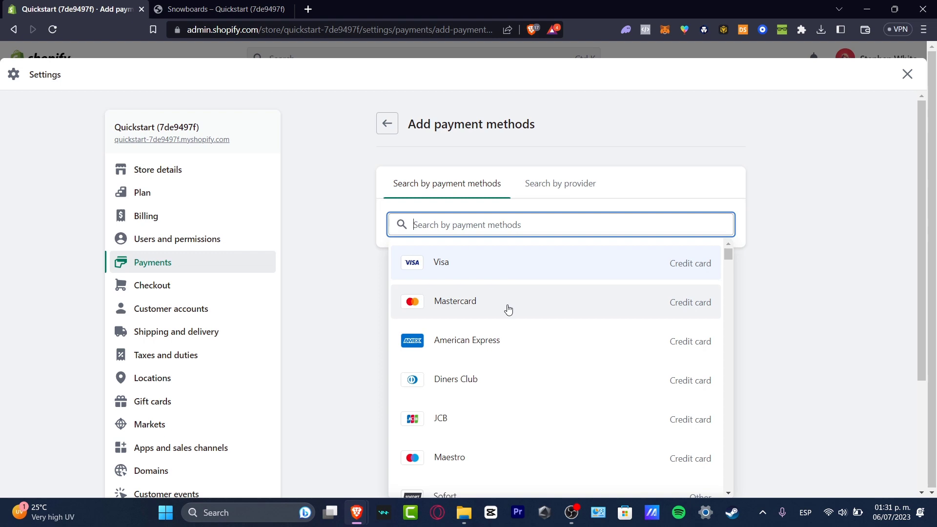
{"action": "scroll", "coordinate": [506, 310], "scroll_direction": "down", "scroll_amount": 4}
{"action": "scroll", "coordinate": [542, 367], "scroll_direction": "down", "scroll_amount": 10}
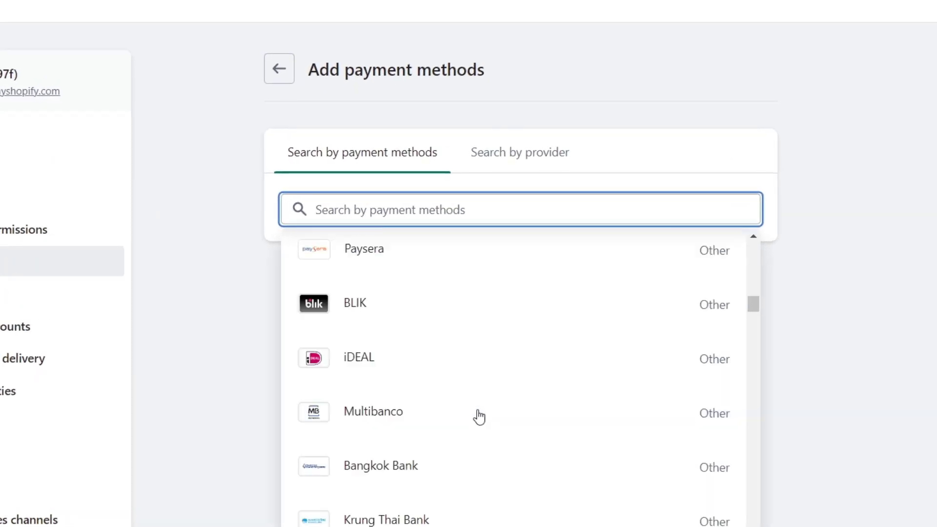
{"action": "scroll", "coordinate": [479, 415], "scroll_direction": "down", "scroll_amount": 10}
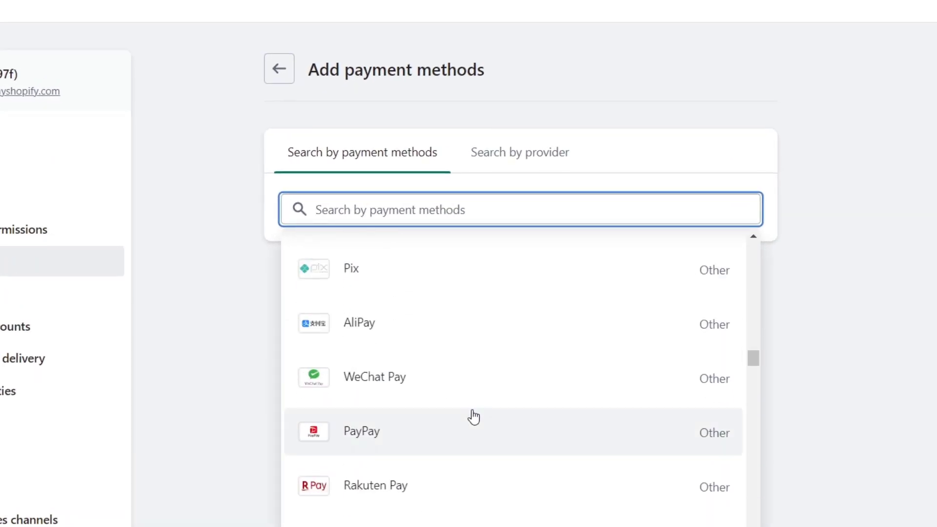
Switch to Search by provider and scroll through the list of alternative payment providers
{"action": "scroll", "coordinate": [488, 341], "scroll_direction": "up", "scroll_amount": 5}
{"action": "left_click", "coordinate": [518, 159]}
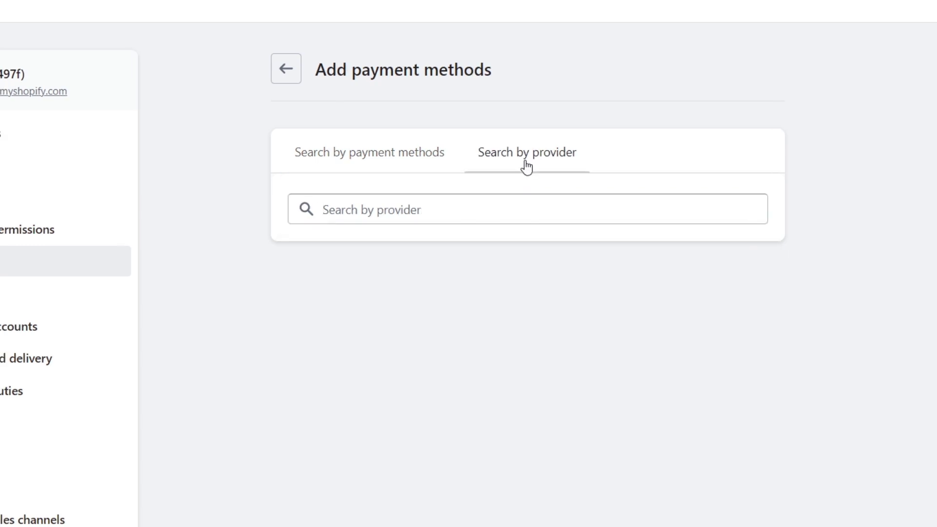
{"action": "left_click", "coordinate": [533, 213]}
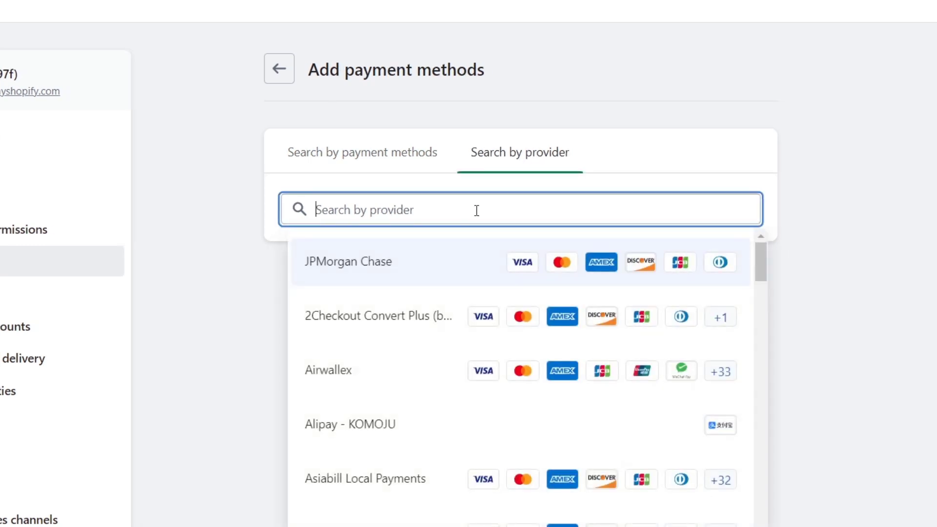
{"action": "scroll", "coordinate": [464, 361], "scroll_direction": "down", "scroll_amount": 20}
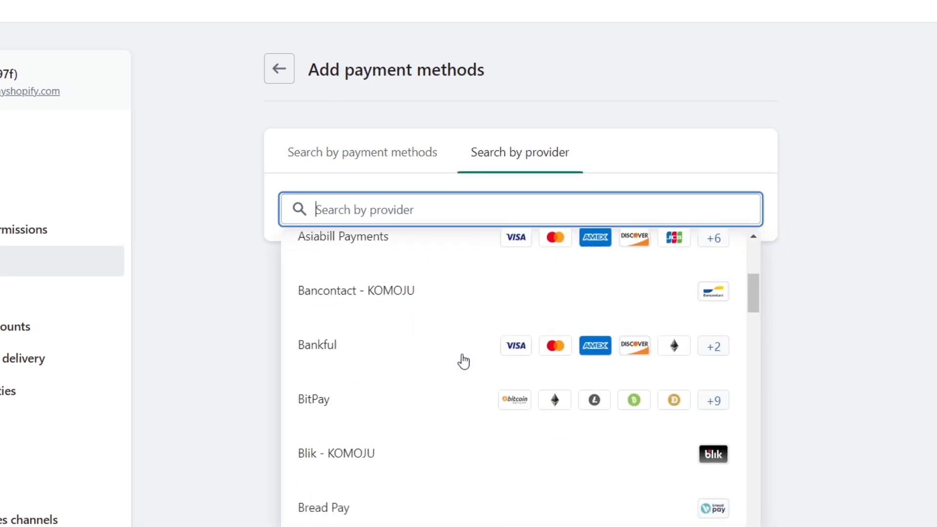
{"action": "scroll", "coordinate": [463, 361], "scroll_direction": "down", "scroll_amount": 10}
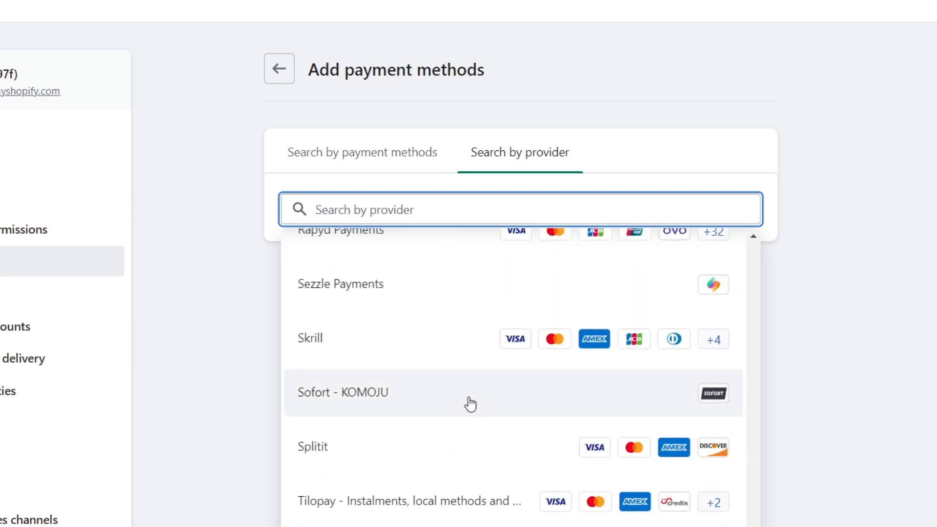
{"action": "scroll", "coordinate": [472, 399], "scroll_direction": "up", "scroll_amount": 15}
{"action": "scroll", "coordinate": [470, 405], "scroll_direction": "up", "scroll_amount": 20}
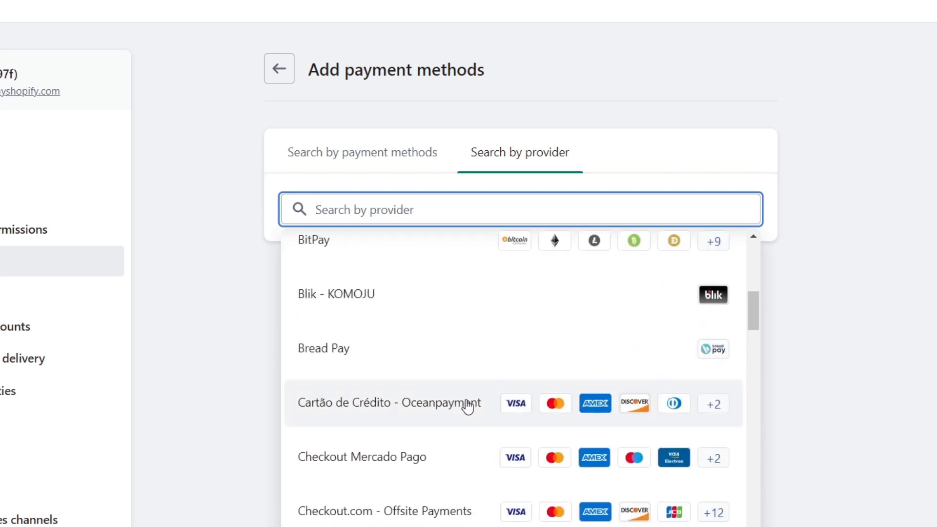
{"action": "scroll", "coordinate": [469, 405], "scroll_direction": "up", "scroll_amount": 5}
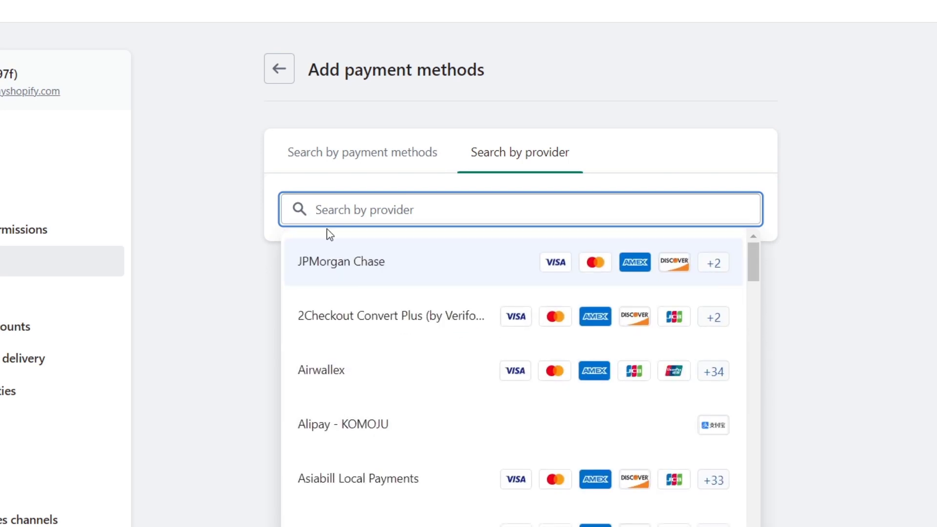
Search Google for 'shopify payment' in a new browser tab
{"action": "key", "text": "ctrl+t"}
{"action": "type", "text": "shopify"}
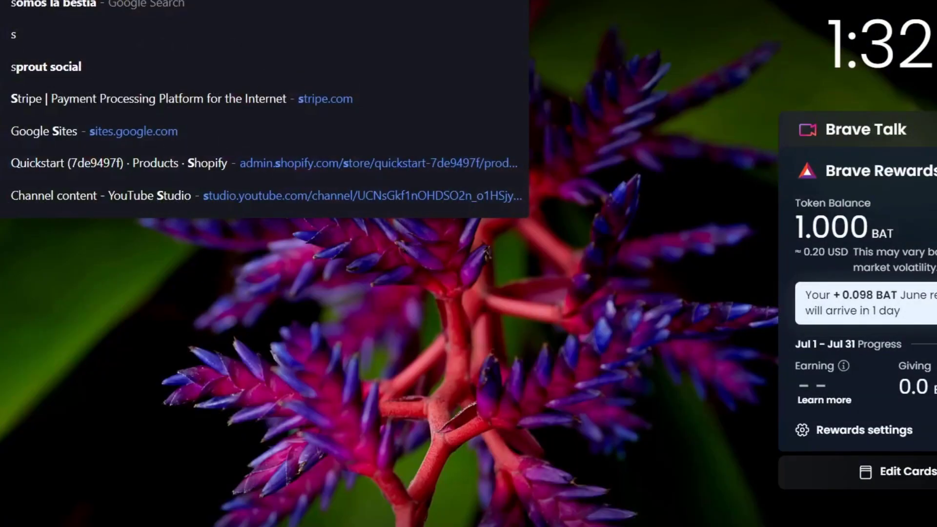
{"action": "type", "text": " payment"}
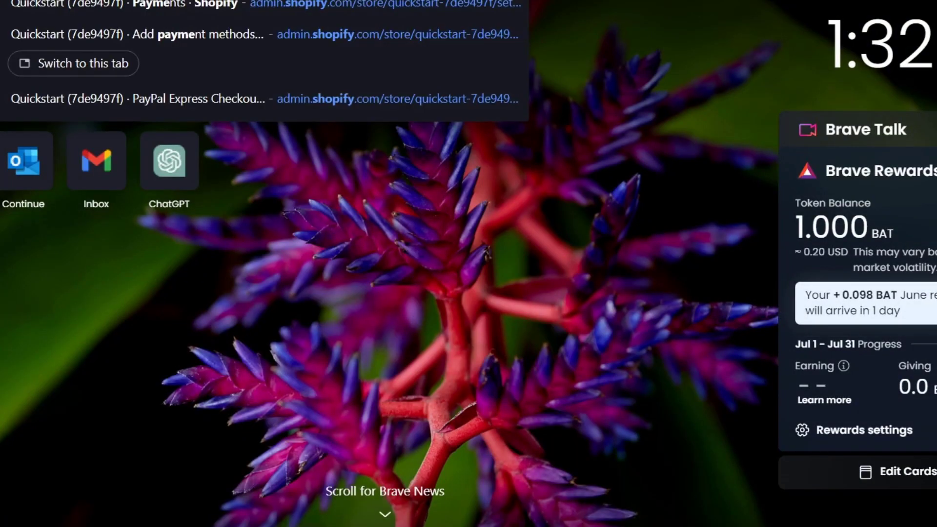
{"action": "key", "text": "Escape"}
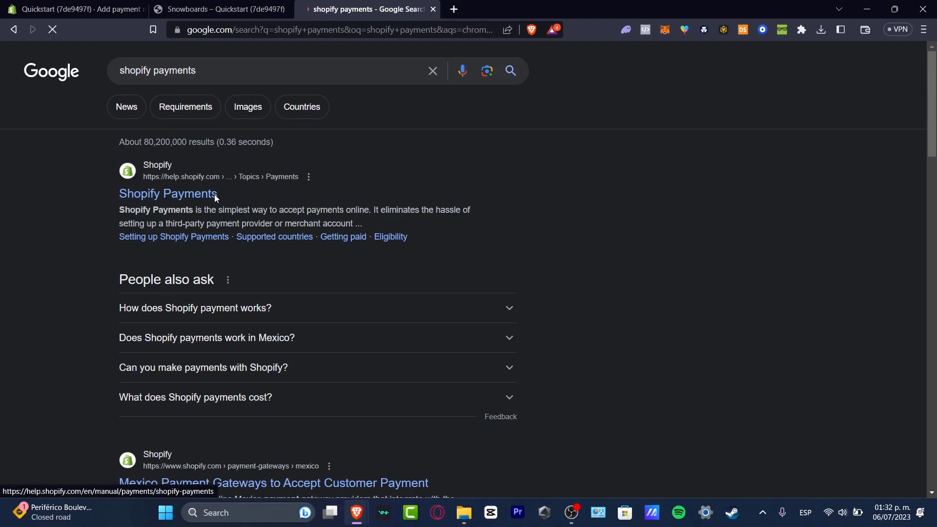
Open Shopify's help article on Shopify Payments and follow its link to the requirements and fees page
{"action": "left_click", "coordinate": [207, 195]}
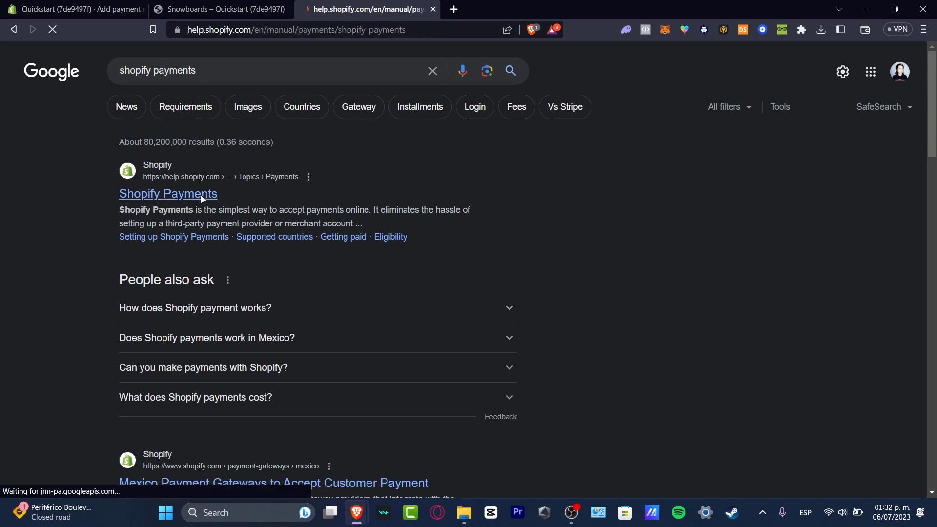
{"action": "scroll", "coordinate": [426, 305], "scroll_direction": "down", "scroll_amount": 4}
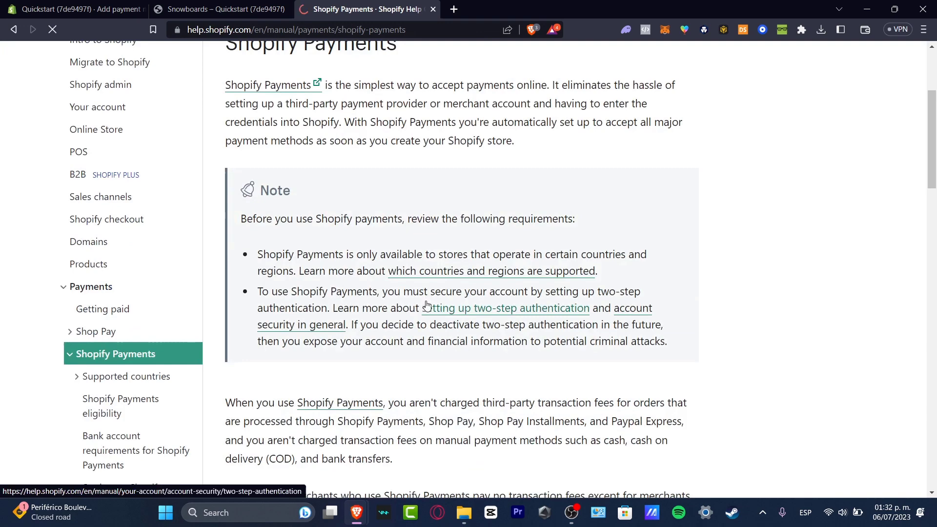
{"action": "scroll", "coordinate": [426, 305], "scroll_direction": "down", "scroll_amount": 7}
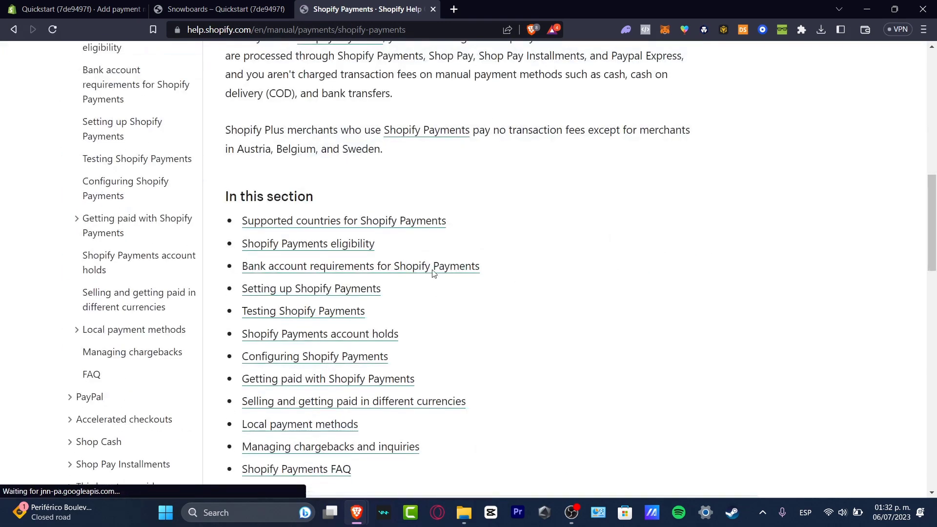
{"action": "left_click", "coordinate": [452, 136]}
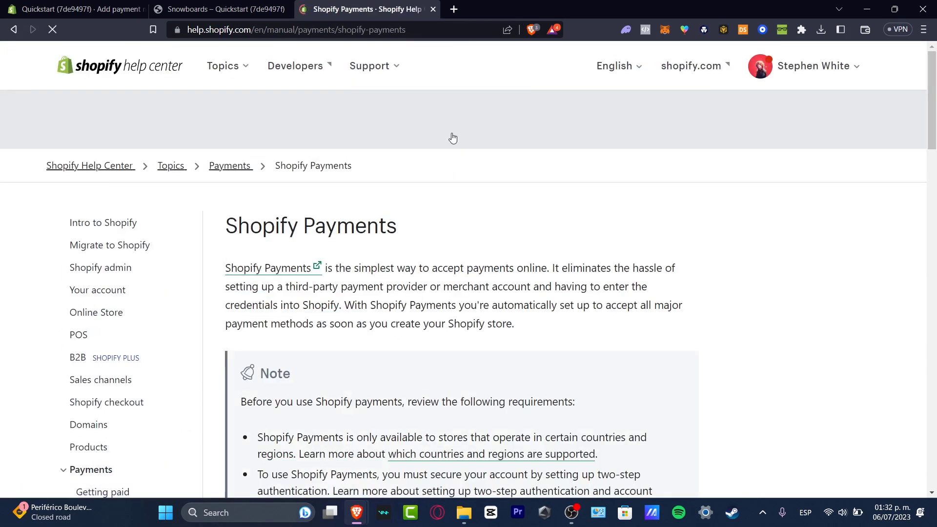
{"action": "scroll", "coordinate": [501, 326], "scroll_direction": "down", "scroll_amount": 4}
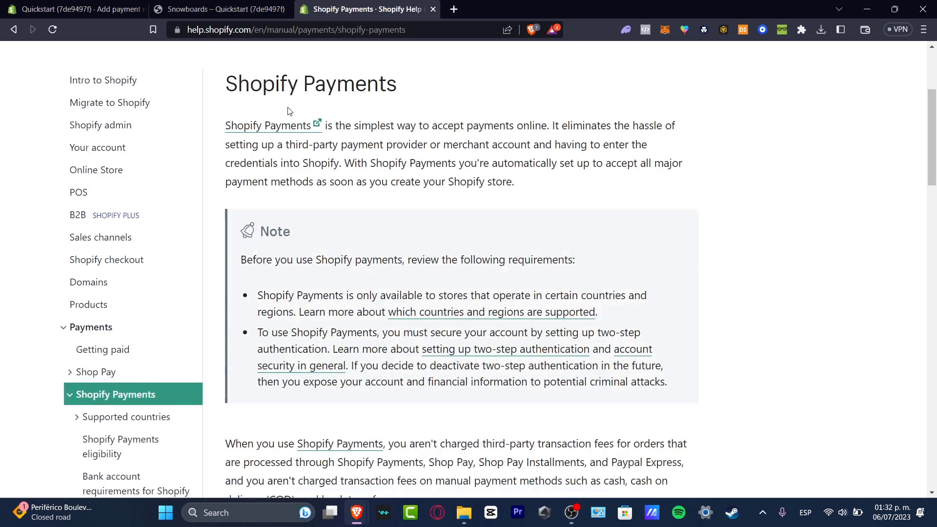
Visit the Shopify Payments product page, return from the login page, and read 'Begin accepting payments instantly'
{"action": "left_click", "coordinate": [290, 128]}
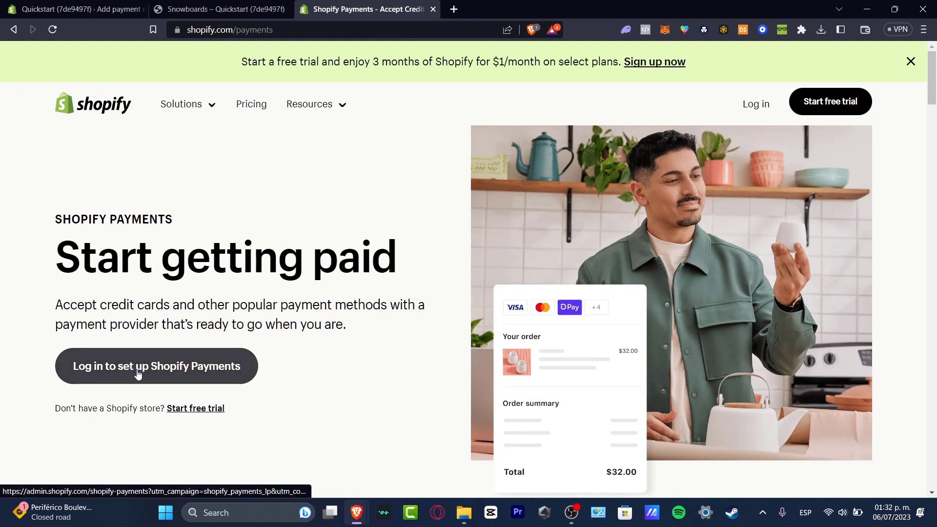
{"action": "left_click", "coordinate": [180, 373]}
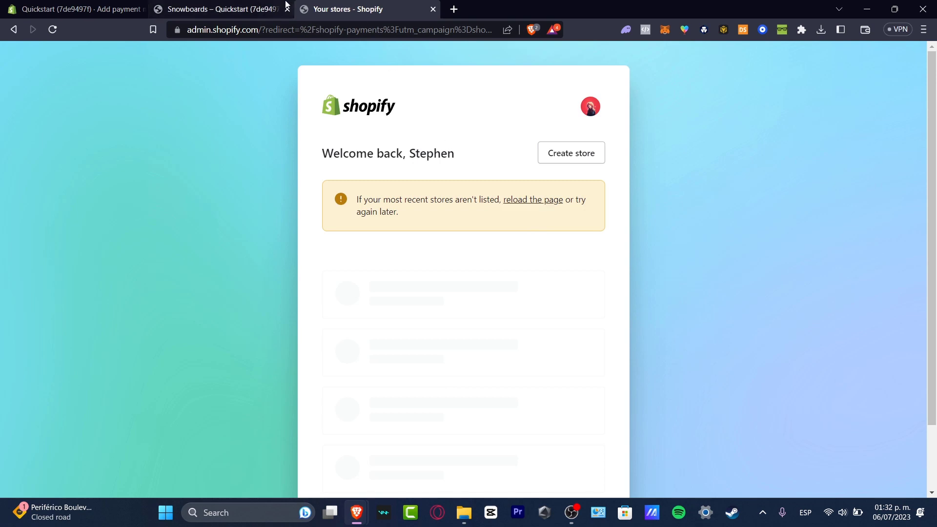
{"action": "left_click", "coordinate": [270, 5]}
{"action": "left_click", "coordinate": [318, 14]}
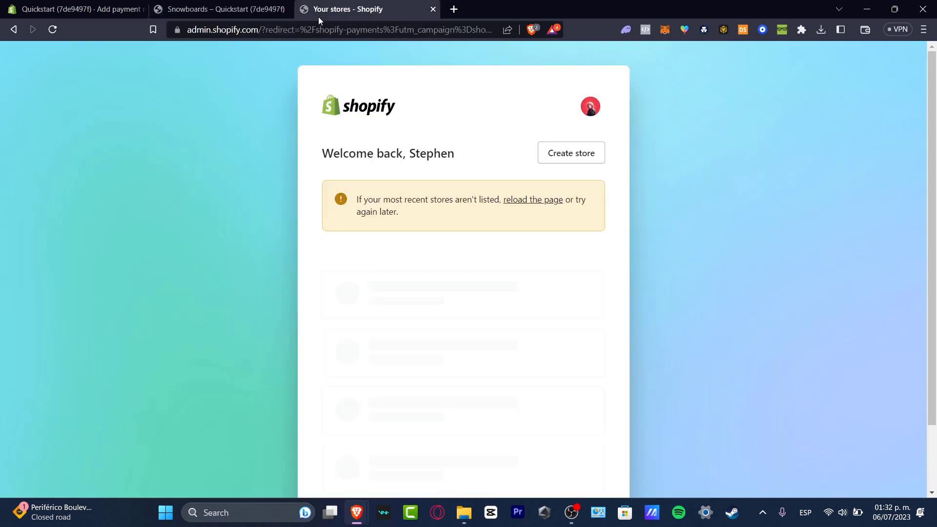
{"action": "left_click", "coordinate": [13, 30]}
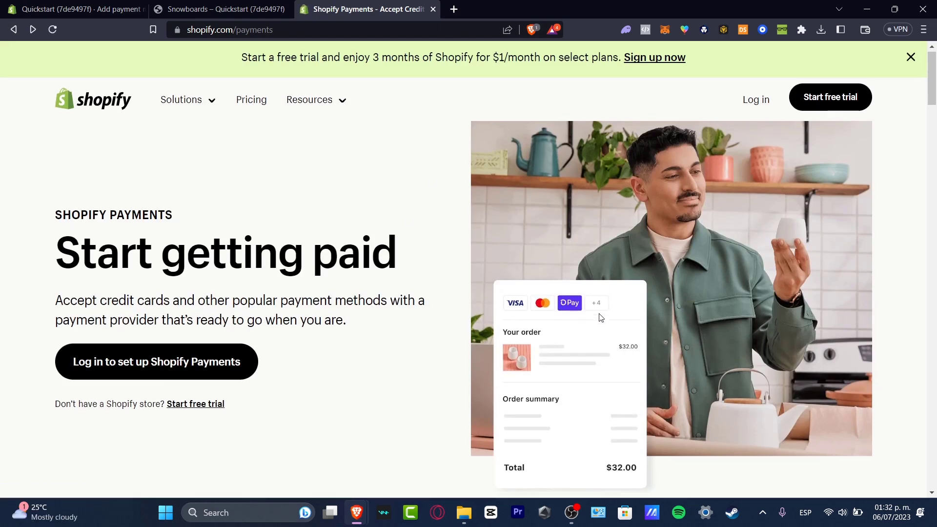
{"action": "scroll", "coordinate": [599, 317], "scroll_direction": "down", "scroll_amount": 3}
{"action": "scroll", "coordinate": [597, 321], "scroll_direction": "down", "scroll_amount": 6}
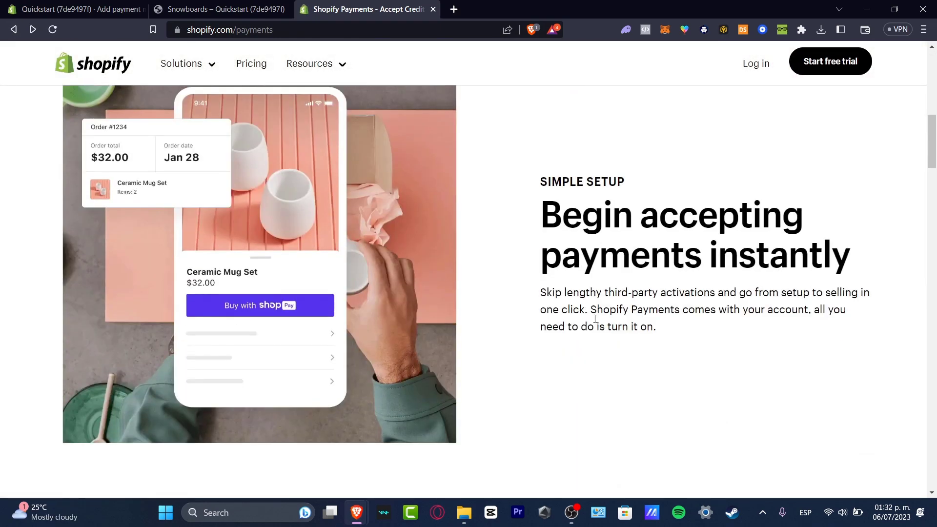
Back in the admin tab, browse the provider list, then search providers for 'Skrill'
{"action": "left_click", "coordinate": [218, 8]}
{"action": "left_click", "coordinate": [110, 8]}
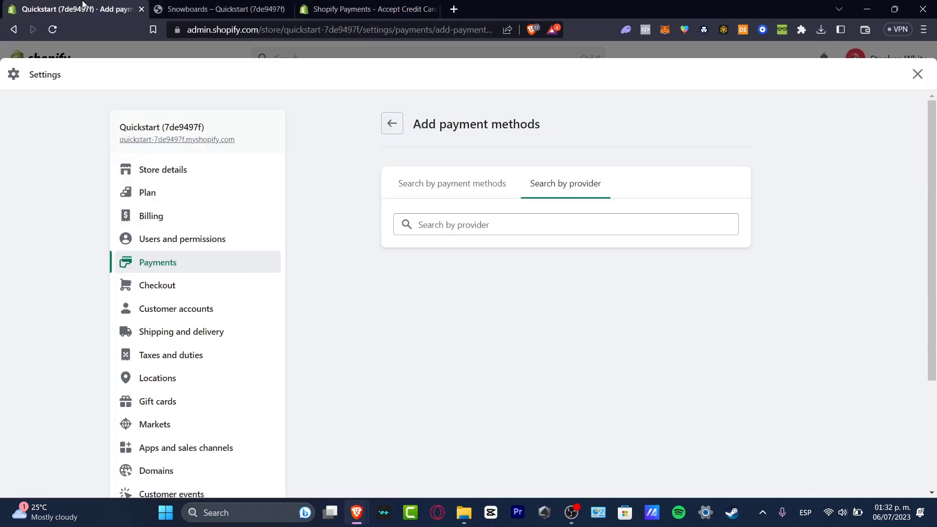
{"action": "left_click", "coordinate": [552, 215]}
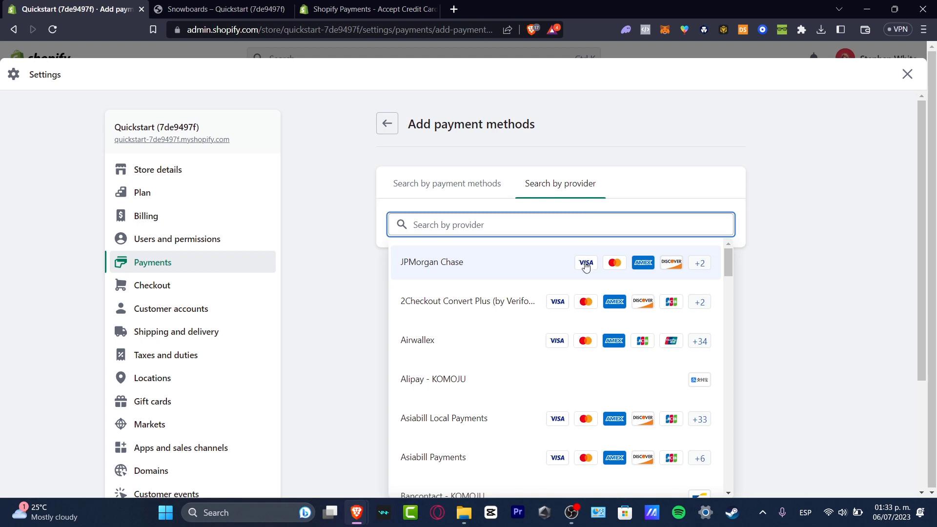
{"action": "scroll", "coordinate": [476, 306], "scroll_direction": "down", "scroll_amount": 4}
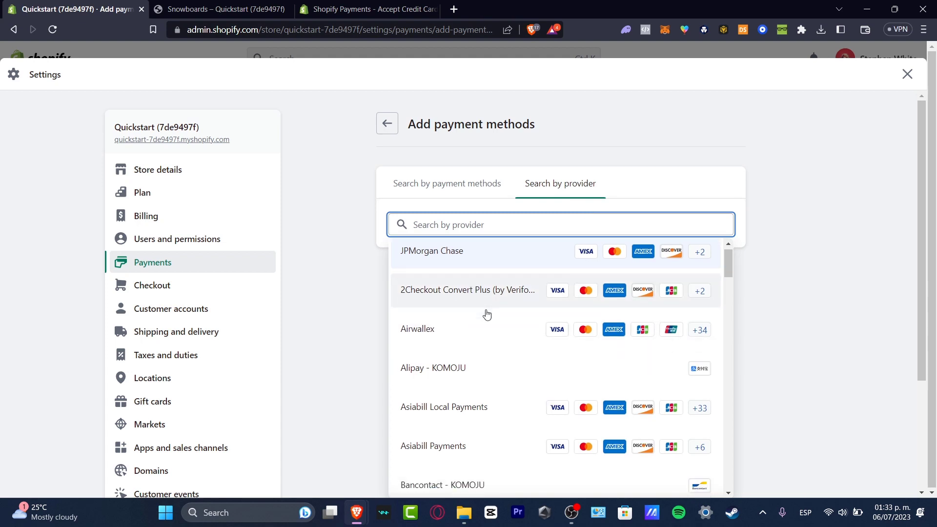
{"action": "scroll", "coordinate": [481, 393], "scroll_direction": "down", "scroll_amount": 4}
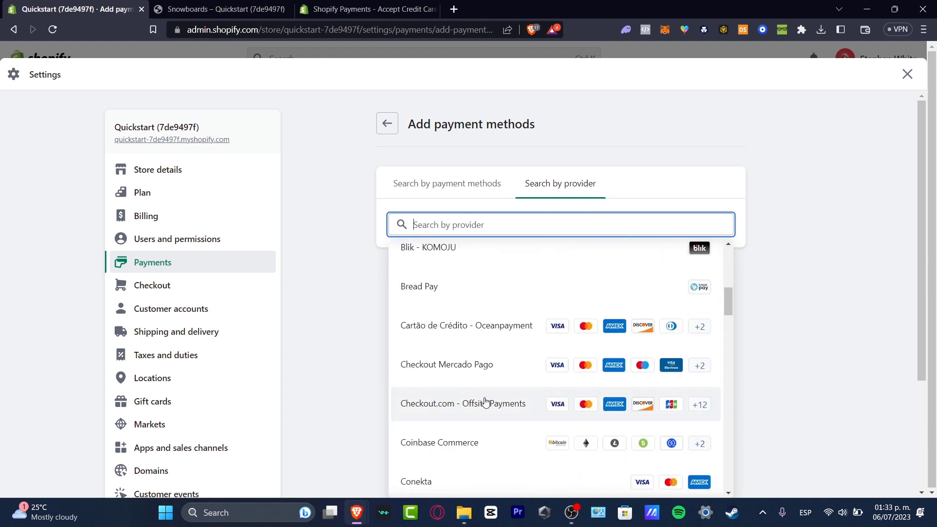
{"action": "scroll", "coordinate": [481, 448], "scroll_direction": "down", "scroll_amount": 4}
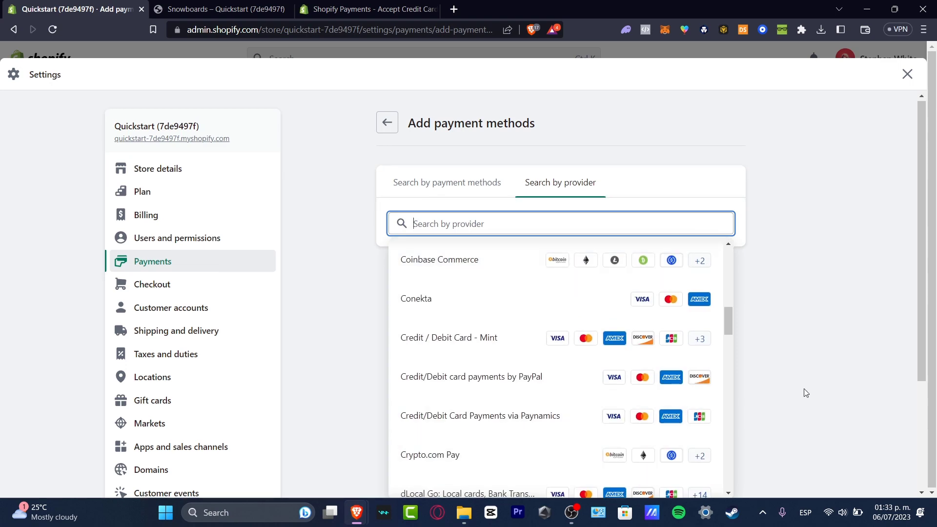
{"action": "scroll", "coordinate": [791, 386], "scroll_direction": "down", "scroll_amount": 3}
{"action": "scroll", "coordinate": [766, 361], "scroll_direction": "up", "scroll_amount": 3}
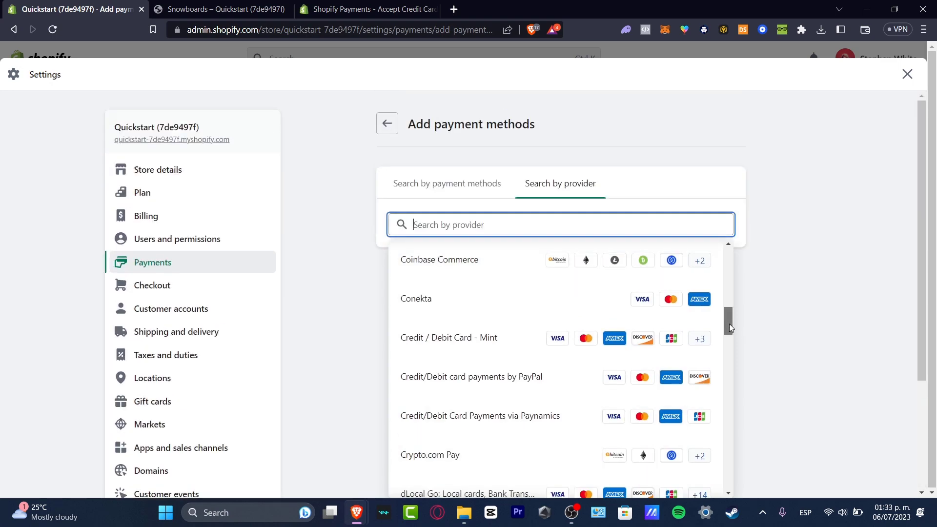
{"action": "left_click_drag", "start_coordinate": [729, 324], "coordinate": [723, 472]}
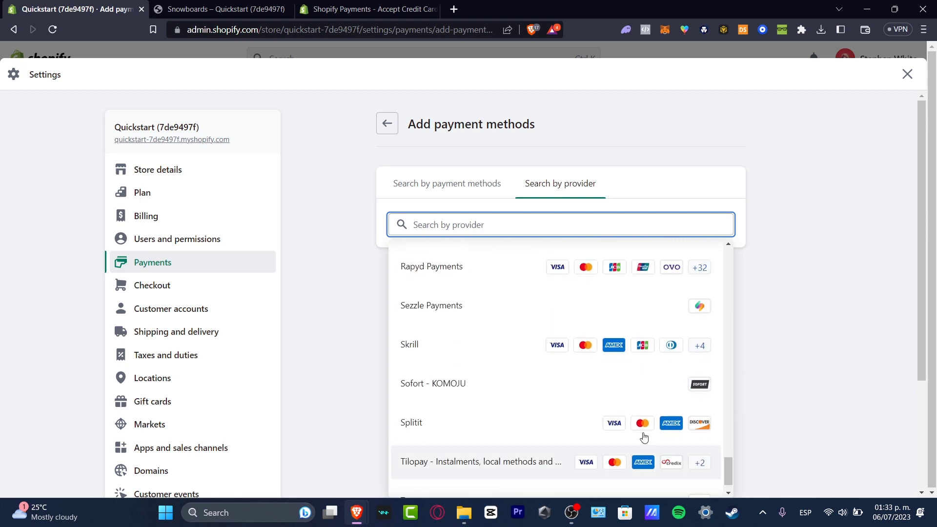
{"action": "type", "text": "Skrill"}
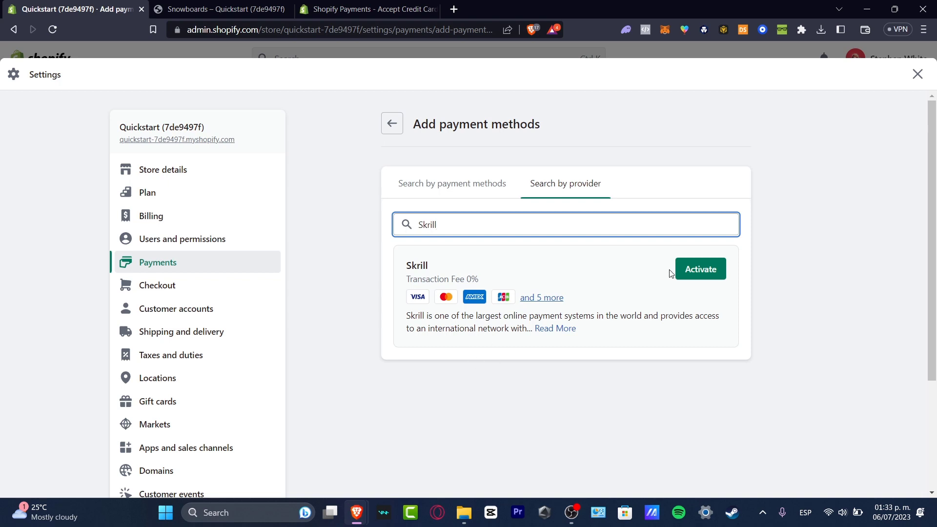
Open Skrill's activation form and review its fields and card options
{"action": "left_click", "coordinate": [694, 271]}
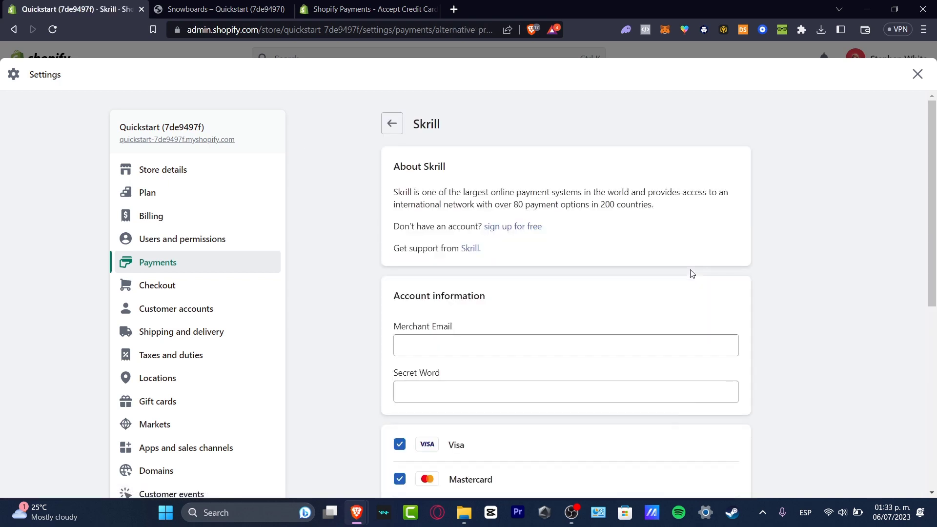
{"action": "scroll", "coordinate": [578, 332], "scroll_direction": "down", "scroll_amount": 4}
{"action": "scroll", "coordinate": [588, 317], "scroll_direction": "up", "scroll_amount": 4}
{"action": "left_click_drag", "start_coordinate": [427, 290], "coordinate": [684, 307]}
{"action": "scroll", "coordinate": [587, 287], "scroll_direction": "down", "scroll_amount": 4}
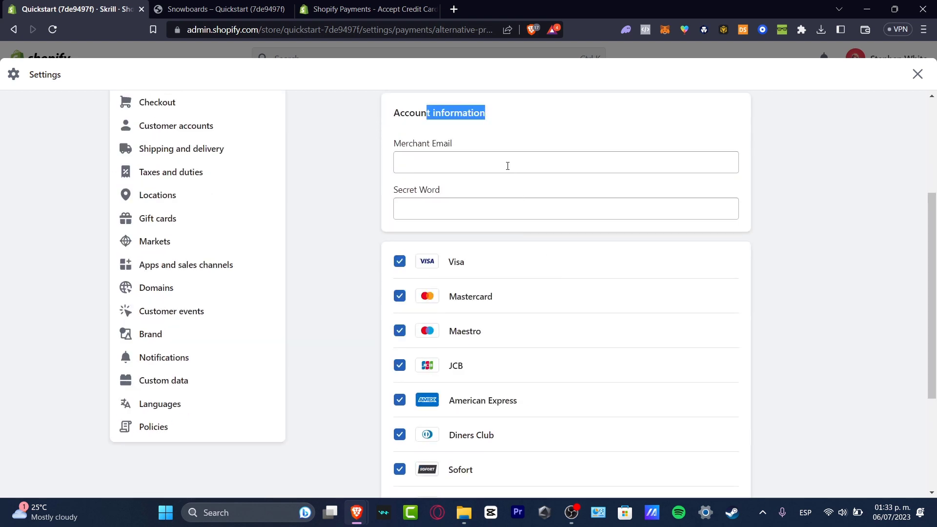
Try activating Skrill with empty Merchant Email and Secret Word, then dismiss the credentials error
{"action": "left_click", "coordinate": [446, 165]}
{"action": "left_click", "coordinate": [476, 218]}
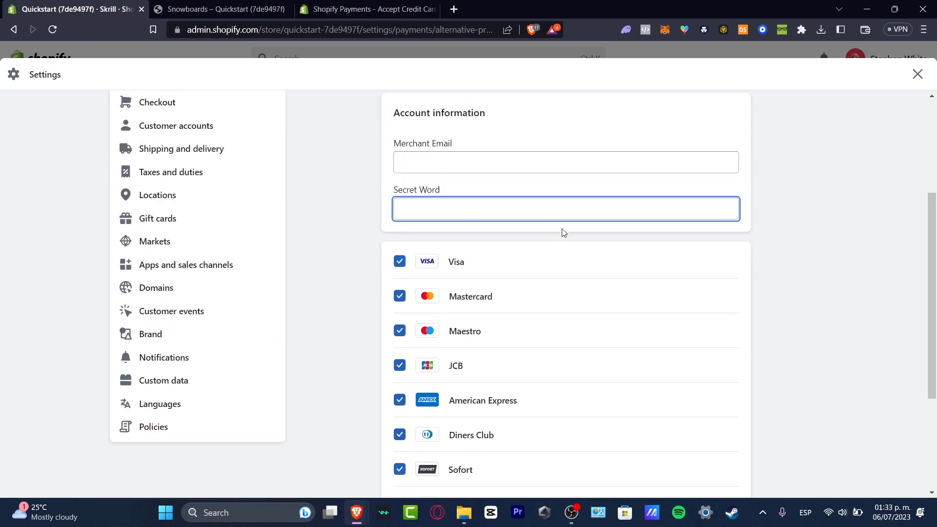
{"action": "scroll", "coordinate": [562, 235], "scroll_direction": "down", "scroll_amount": 3}
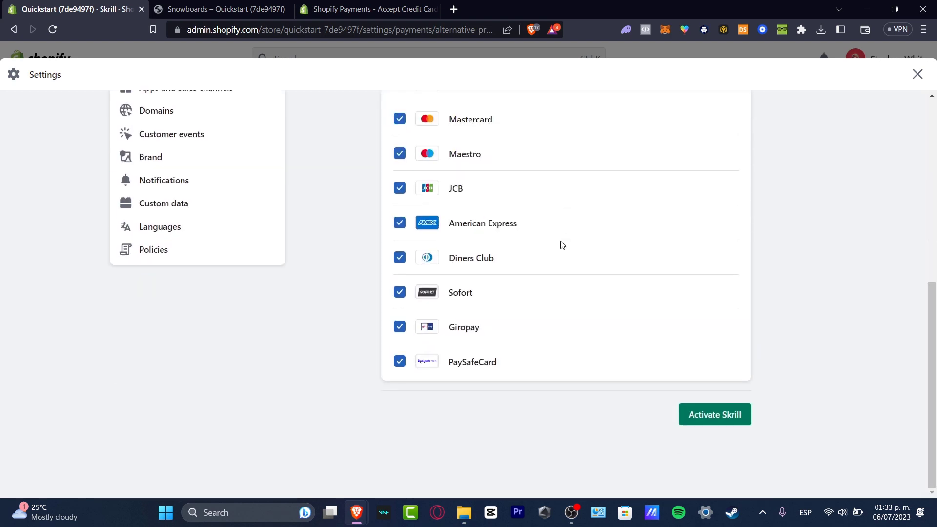
{"action": "left_click", "coordinate": [726, 416]}
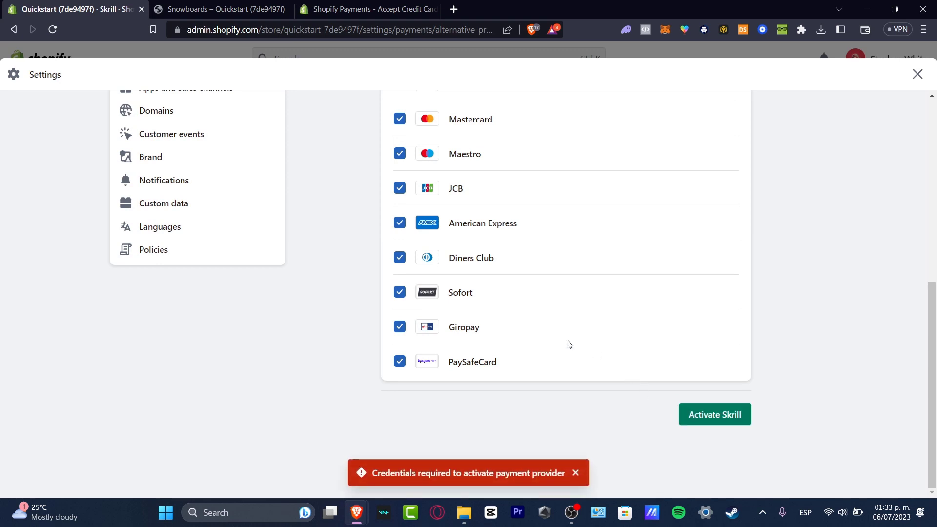
{"action": "scroll", "coordinate": [569, 345], "scroll_direction": "up", "scroll_amount": 3}
{"action": "left_click", "coordinate": [577, 473]}
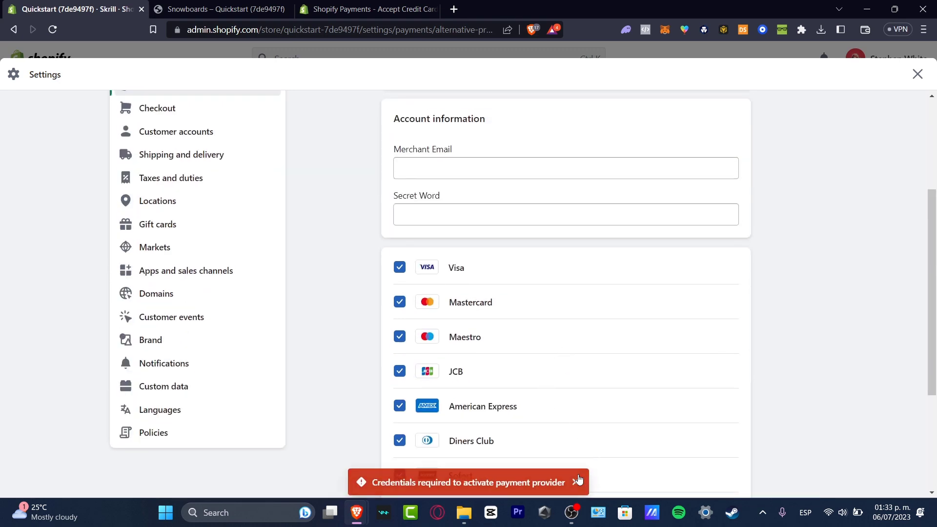
{"action": "scroll", "coordinate": [590, 349], "scroll_direction": "up", "scroll_amount": 3}
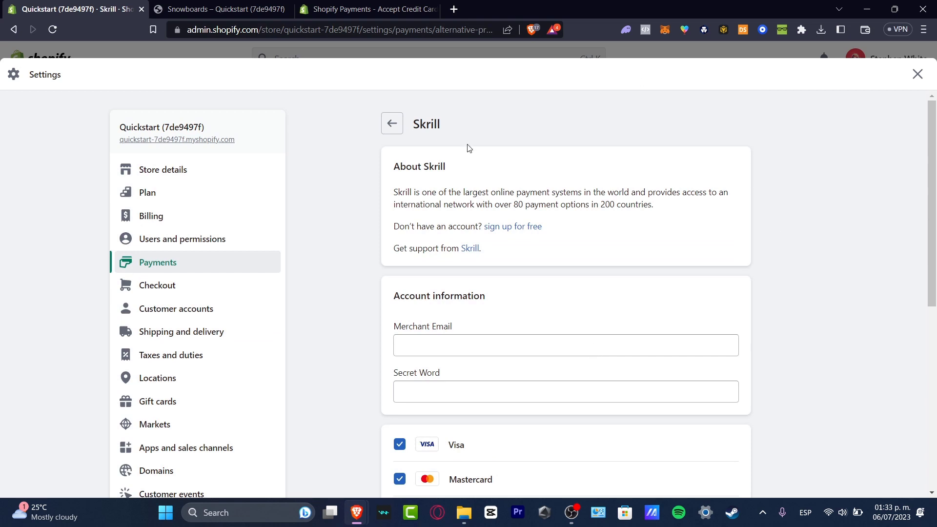
Return to Payments settings and open the manual payment methods list to pick Bank Deposit
{"action": "left_click", "coordinate": [226, 263]}
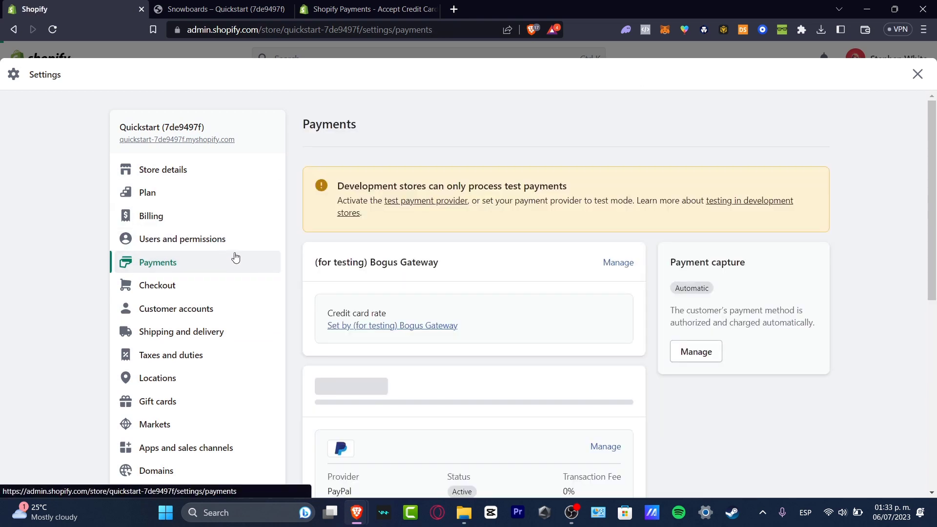
{"action": "scroll", "coordinate": [660, 299], "scroll_direction": "down", "scroll_amount": 3}
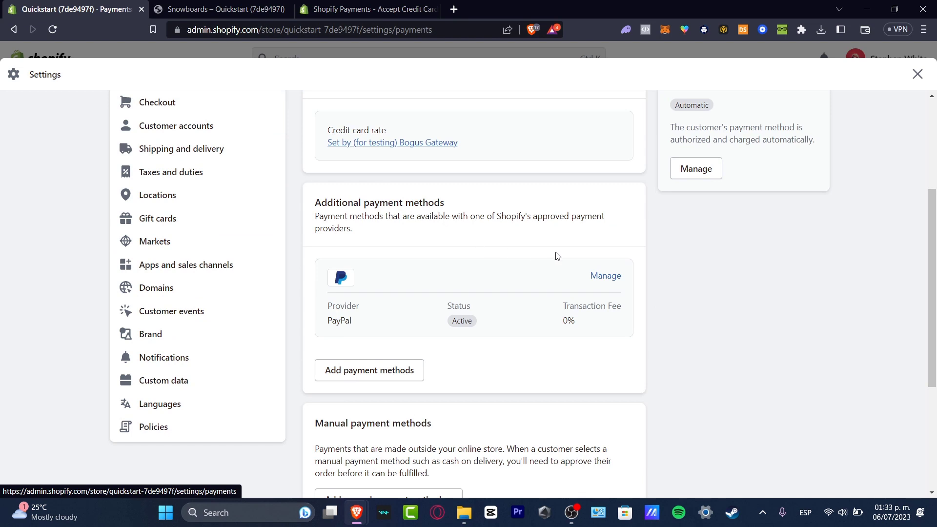
{"action": "scroll", "coordinate": [558, 256], "scroll_direction": "up", "scroll_amount": 3}
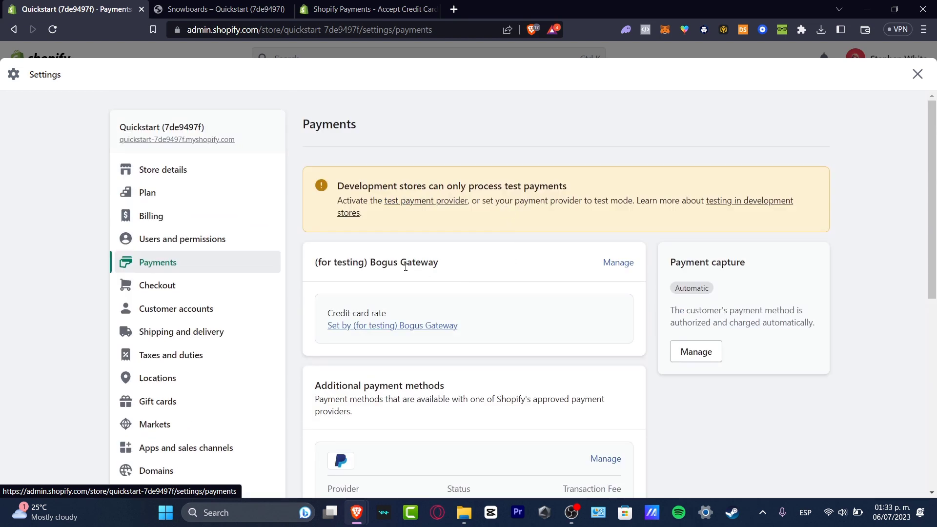
{"action": "left_click_drag", "start_coordinate": [364, 263], "coordinate": [481, 262]}
{"action": "scroll", "coordinate": [479, 264], "scroll_direction": "down", "scroll_amount": 3}
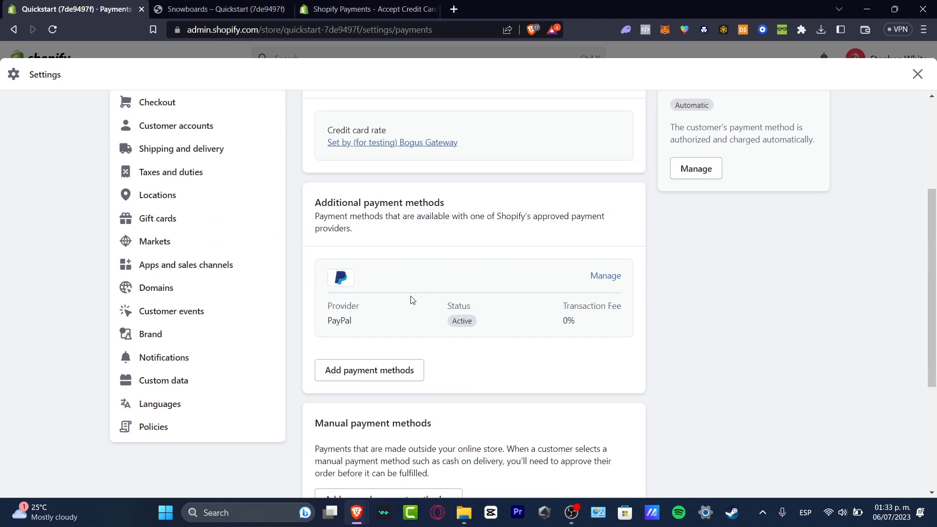
{"action": "scroll", "coordinate": [540, 271], "scroll_direction": "down", "scroll_amount": 3}
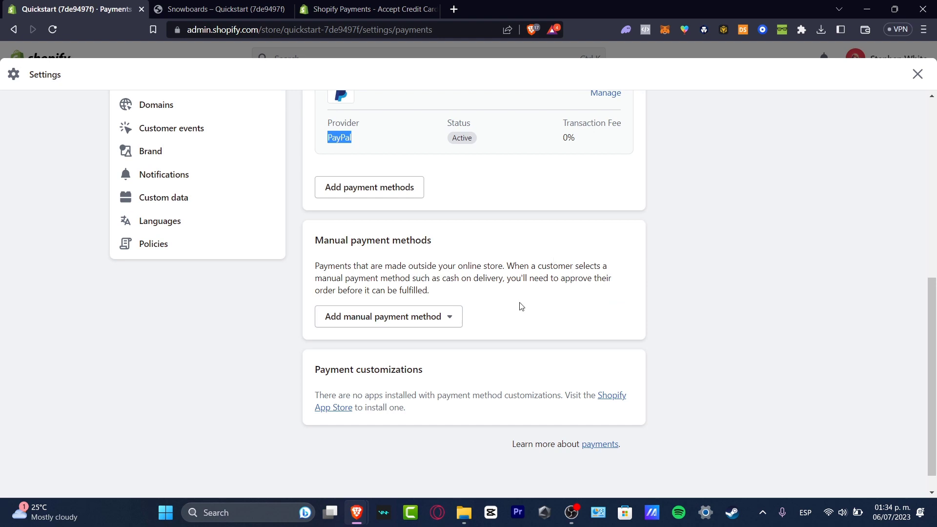
{"action": "left_click", "coordinate": [424, 320]}
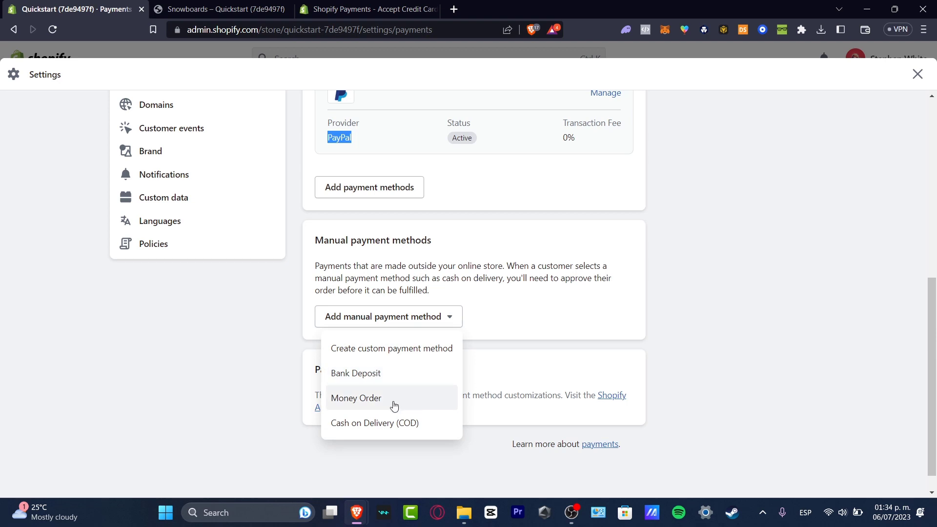
Open Bank Deposit setup, view its empty Additional details and Payment instructions fields, then cancel
{"action": "left_click", "coordinate": [409, 374]}
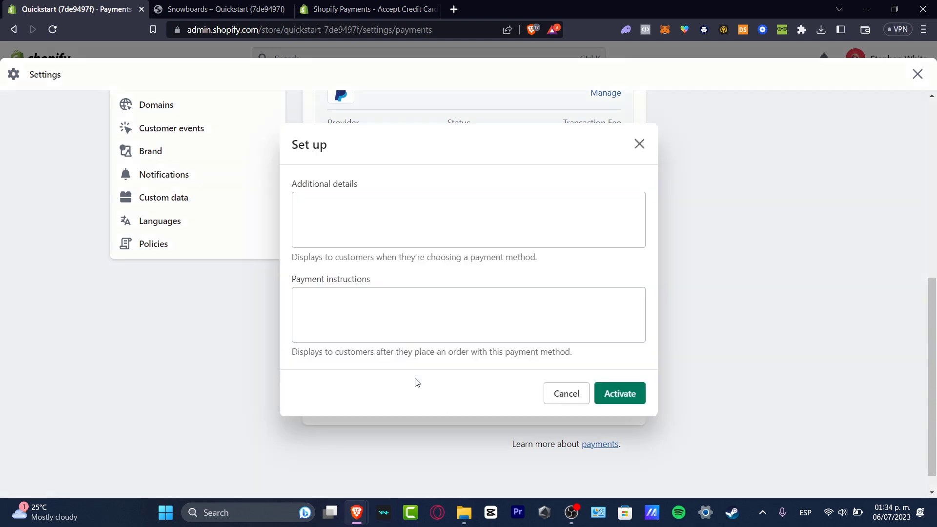
{"action": "left_click", "coordinate": [374, 196]}
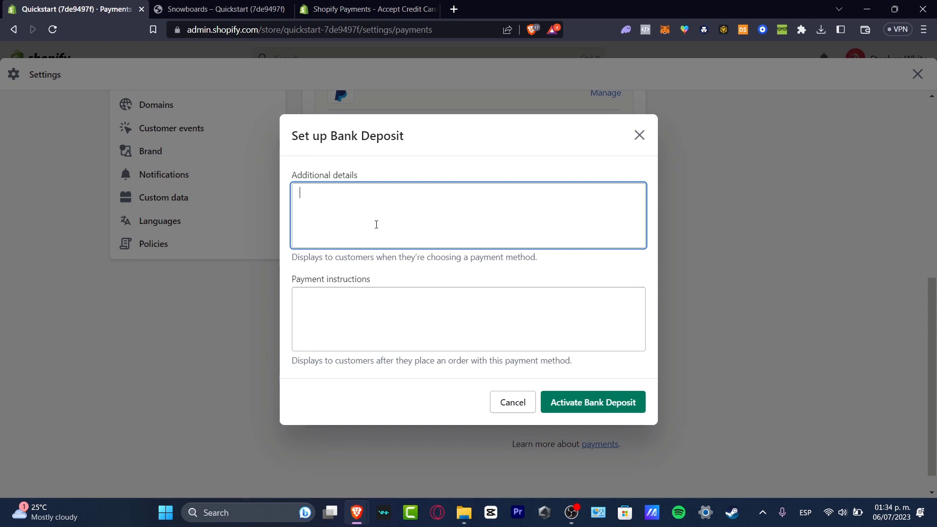
{"action": "left_click", "coordinate": [405, 313]}
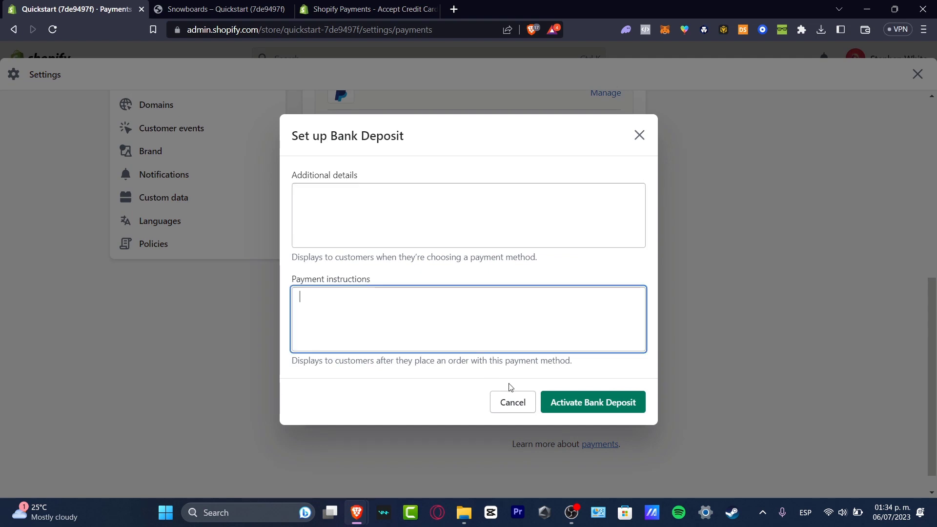
{"action": "left_click", "coordinate": [516, 402]}
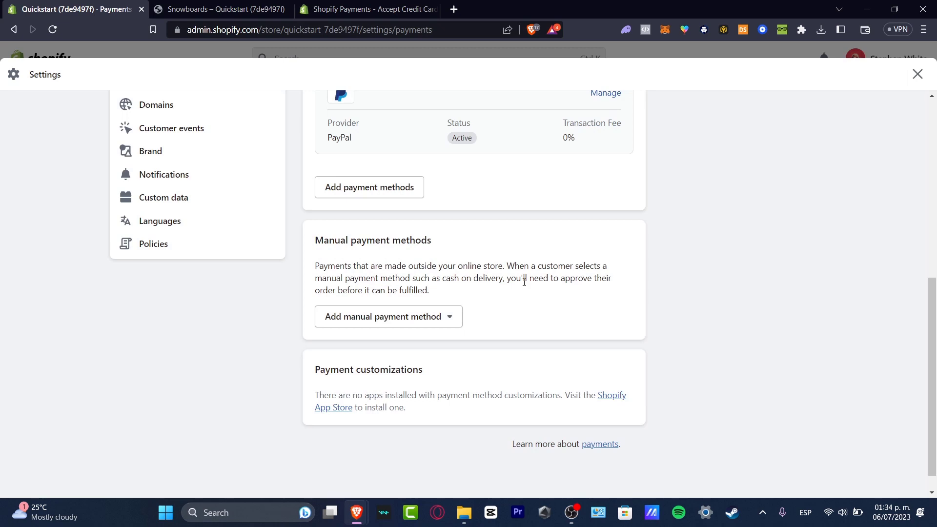